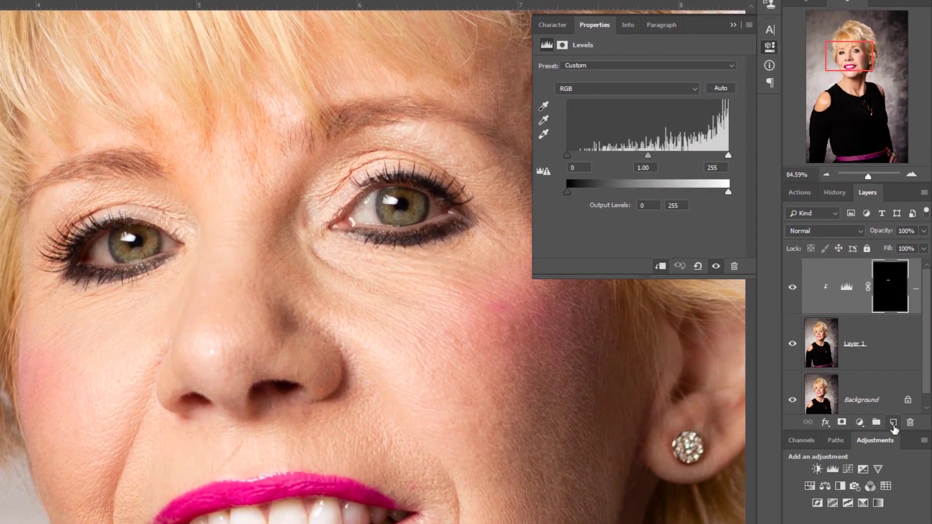
Step: Add a Levels adjustment layer above the existing one, with input levels of black 4, midtones 1.12 and white 241
{"action": "left_click", "coordinate": [861, 423]}
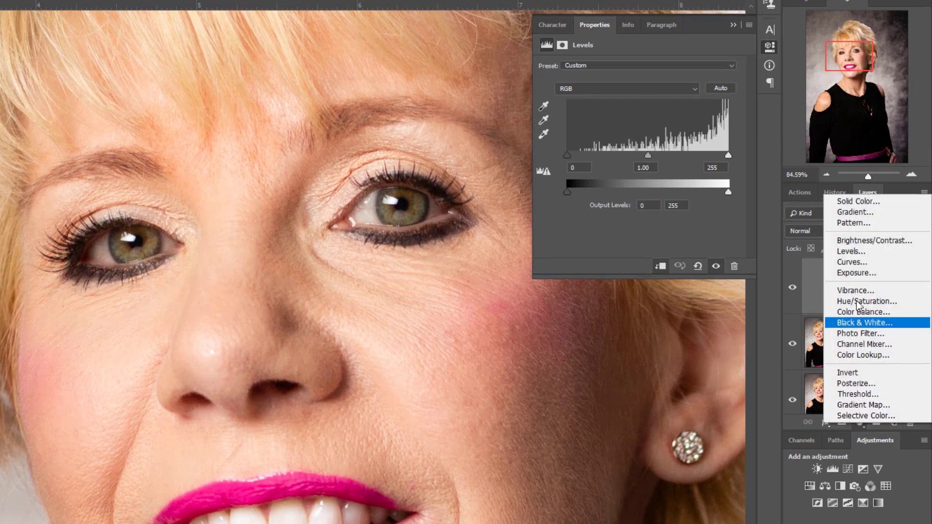
{"action": "left_click", "coordinate": [846, 251]}
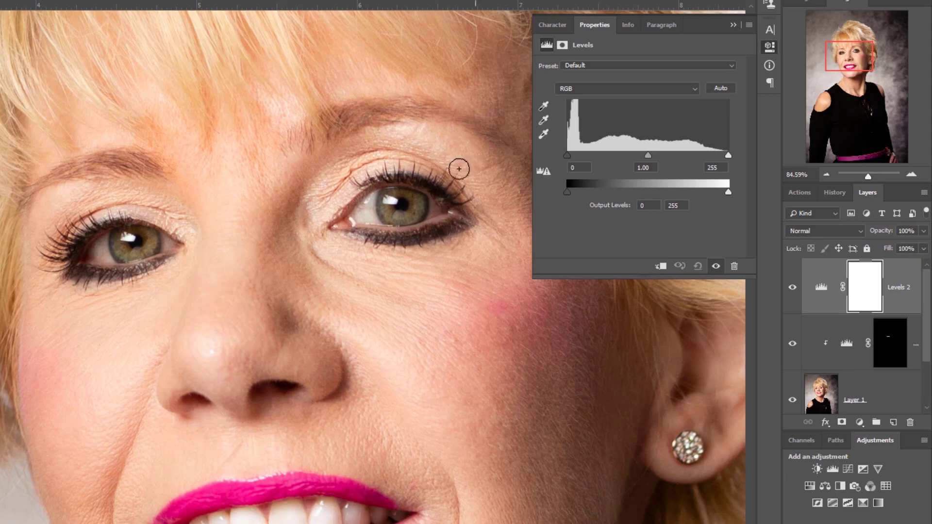
{"action": "scroll", "coordinate": [434, 169], "scroll_direction": "up", "scroll_amount": 3}
{"action": "scroll", "coordinate": [435, 169], "scroll_direction": "up", "scroll_amount": 2}
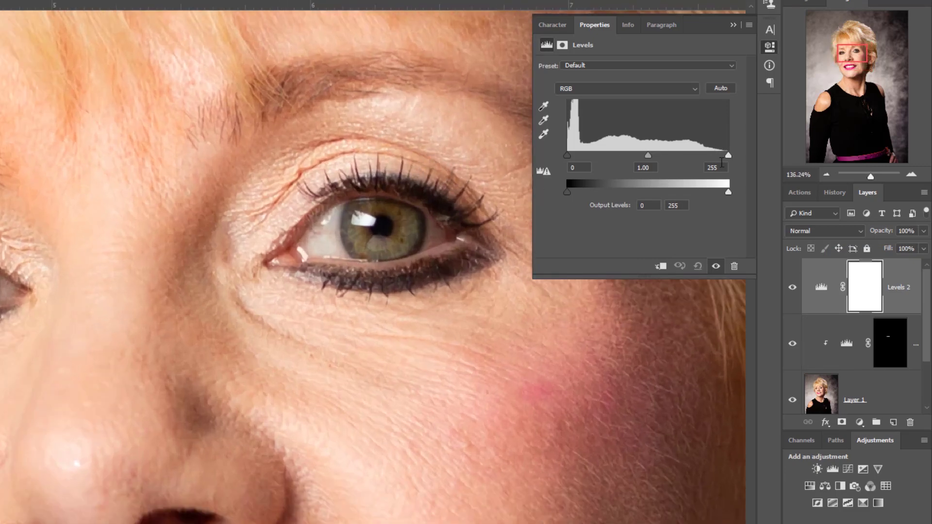
{"action": "mouse_move", "coordinate": [726, 155]}
{"action": "left_mouse_down"}
{"action": "mouse_move", "coordinate": [706, 156]}
{"action": "mouse_move", "coordinate": [721, 150]}
{"action": "left_mouse_up"}
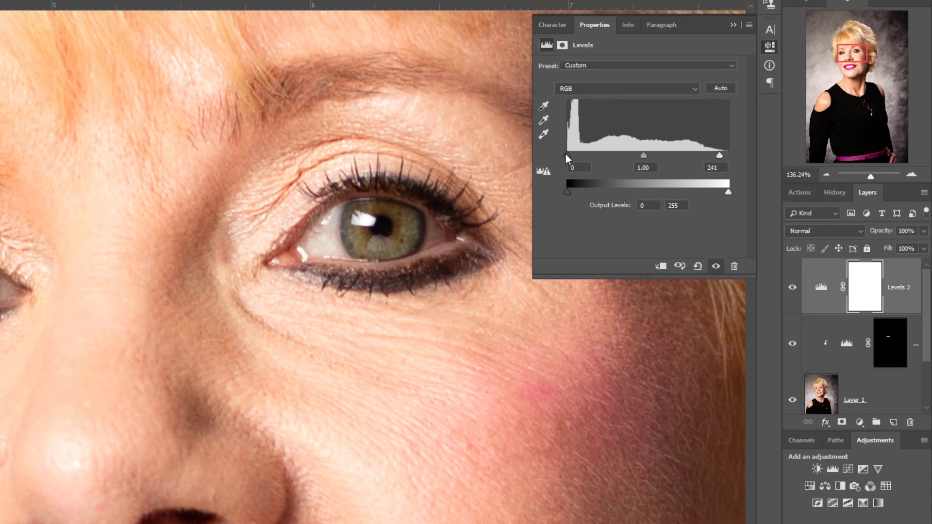
{"action": "left_click_drag", "start_coordinate": [567, 155], "coordinate": [570, 153]}
{"action": "left_click_drag", "start_coordinate": [640, 155], "coordinate": [637, 155]}
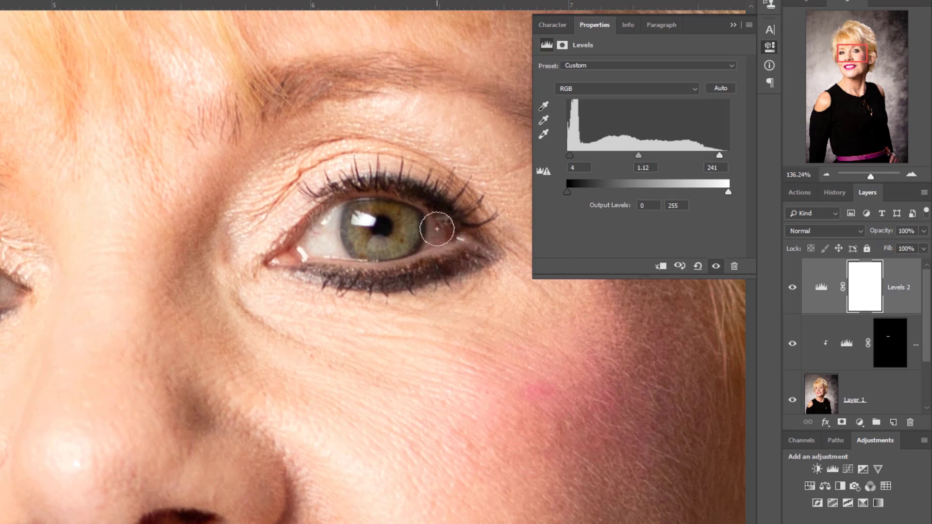
Step: Fill the Levels 2 layer mask with black to hide the brightening
{"action": "scroll", "coordinate": [401, 224], "scroll_direction": "down", "scroll_amount": 3}
{"action": "scroll", "coordinate": [401, 224], "scroll_direction": "down", "scroll_amount": 2}
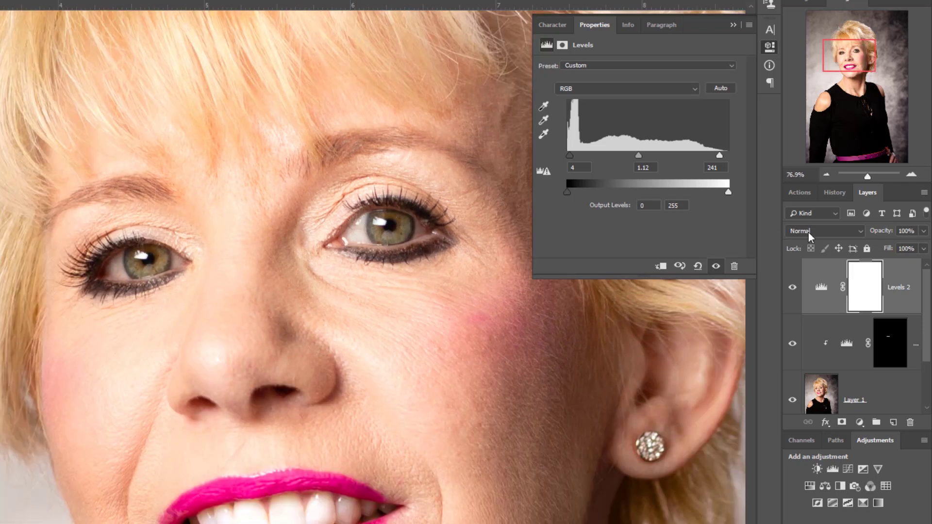
{"action": "left_click", "coordinate": [866, 299]}
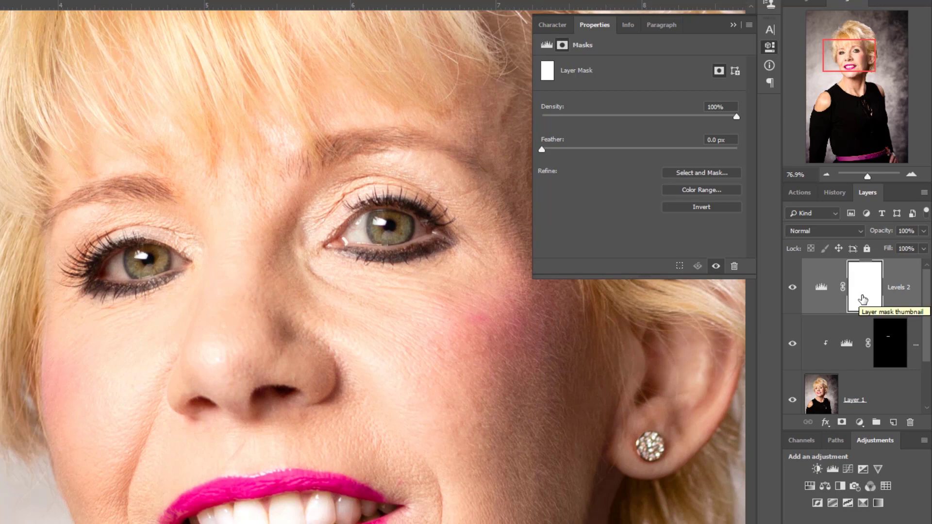
{"action": "key", "text": "ctrl+BackSpace"}
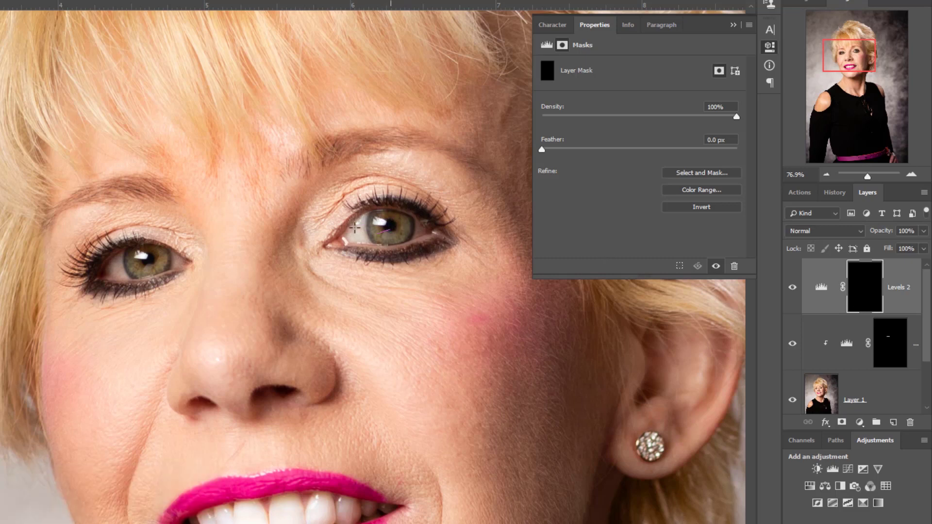
Step: Paint on the Levels 2 mask over both eyes to reveal the brightening there
{"action": "mouse_move", "coordinate": [351, 232]}
{"action": "left_mouse_down"}
{"action": "mouse_move", "coordinate": [403, 220]}
{"action": "mouse_move", "coordinate": [413, 230]}
{"action": "mouse_move", "coordinate": [367, 235]}
{"action": "mouse_move", "coordinate": [417, 225]}
{"action": "mouse_move", "coordinate": [358, 221]}
{"action": "mouse_move", "coordinate": [344, 241]}
{"action": "mouse_move", "coordinate": [399, 213]}
{"action": "mouse_move", "coordinate": [430, 226]}
{"action": "mouse_move", "coordinate": [387, 239]}
{"action": "mouse_move", "coordinate": [433, 226]}
{"action": "mouse_move", "coordinate": [416, 214]}
{"action": "mouse_move", "coordinate": [375, 212]}
{"action": "mouse_move", "coordinate": [421, 213]}
{"action": "mouse_move", "coordinate": [384, 239]}
{"action": "mouse_move", "coordinate": [407, 228]}
{"action": "mouse_move", "coordinate": [377, 208]}
{"action": "mouse_move", "coordinate": [392, 238]}
{"action": "mouse_move", "coordinate": [396, 216]}
{"action": "left_mouse_up"}
{"action": "scroll", "coordinate": [391, 221], "scroll_direction": "up", "scroll_amount": 3}
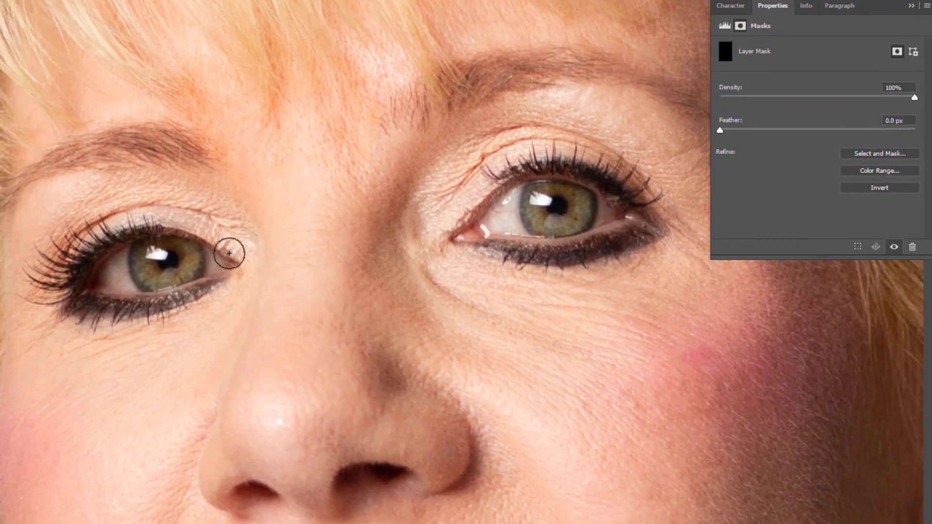
{"action": "mouse_move", "coordinate": [229, 253]}
{"action": "left_mouse_down"}
{"action": "mouse_move", "coordinate": [97, 265]}
{"action": "mouse_move", "coordinate": [152, 281]}
{"action": "mouse_move", "coordinate": [172, 240]}
{"action": "mouse_move", "coordinate": [111, 276]}
{"action": "left_mouse_up"}
{"action": "mouse_move", "coordinate": [218, 265]}
{"action": "left_mouse_down"}
{"action": "mouse_move", "coordinate": [163, 247]}
{"action": "mouse_move", "coordinate": [107, 249]}
{"action": "mouse_move", "coordinate": [129, 243]}
{"action": "mouse_move", "coordinate": [96, 291]}
{"action": "mouse_move", "coordinate": [117, 296]}
{"action": "mouse_move", "coordinate": [82, 278]}
{"action": "mouse_move", "coordinate": [101, 240]}
{"action": "mouse_move", "coordinate": [82, 289]}
{"action": "mouse_move", "coordinate": [126, 310]}
{"action": "mouse_move", "coordinate": [97, 308]}
{"action": "mouse_move", "coordinate": [513, 264]}
{"action": "mouse_move", "coordinate": [510, 254]}
{"action": "mouse_move", "coordinate": [627, 235]}
{"action": "mouse_move", "coordinate": [619, 226]}
{"action": "mouse_move", "coordinate": [640, 193]}
{"action": "mouse_move", "coordinate": [618, 179]}
{"action": "mouse_move", "coordinate": [499, 171]}
{"action": "left_mouse_up"}
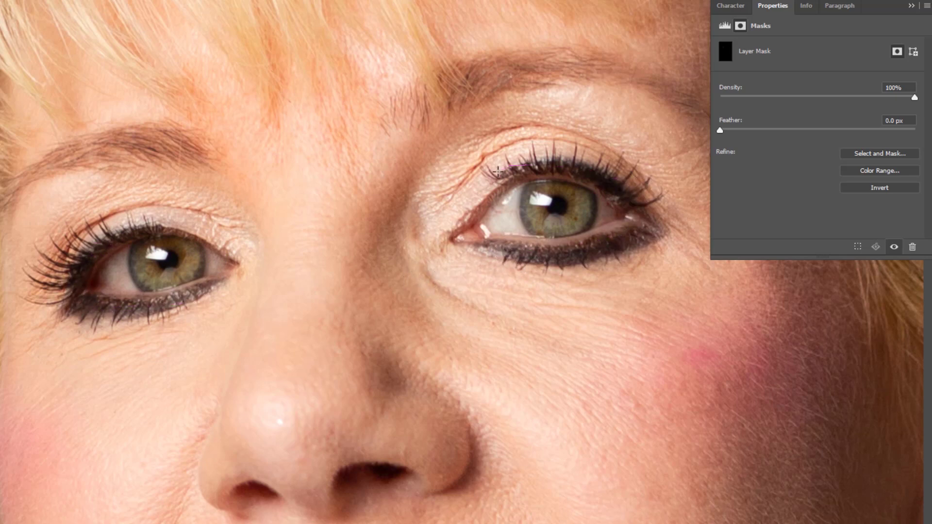
{"action": "mouse_move", "coordinate": [458, 238]}
{"action": "left_mouse_down"}
{"action": "mouse_move", "coordinate": [520, 182]}
{"action": "mouse_move", "coordinate": [596, 177]}
{"action": "mouse_move", "coordinate": [610, 215]}
{"action": "mouse_move", "coordinate": [604, 229]}
{"action": "mouse_move", "coordinate": [533, 246]}
{"action": "mouse_move", "coordinate": [632, 219]}
{"action": "left_mouse_up"}
{"action": "mouse_move", "coordinate": [121, 246]}
{"action": "left_mouse_down"}
{"action": "mouse_move", "coordinate": [62, 296]}
{"action": "mouse_move", "coordinate": [109, 249]}
{"action": "mouse_move", "coordinate": [216, 247]}
{"action": "left_mouse_up"}
{"action": "left_click_drag", "start_coordinate": [175, 275], "coordinate": [130, 275]}
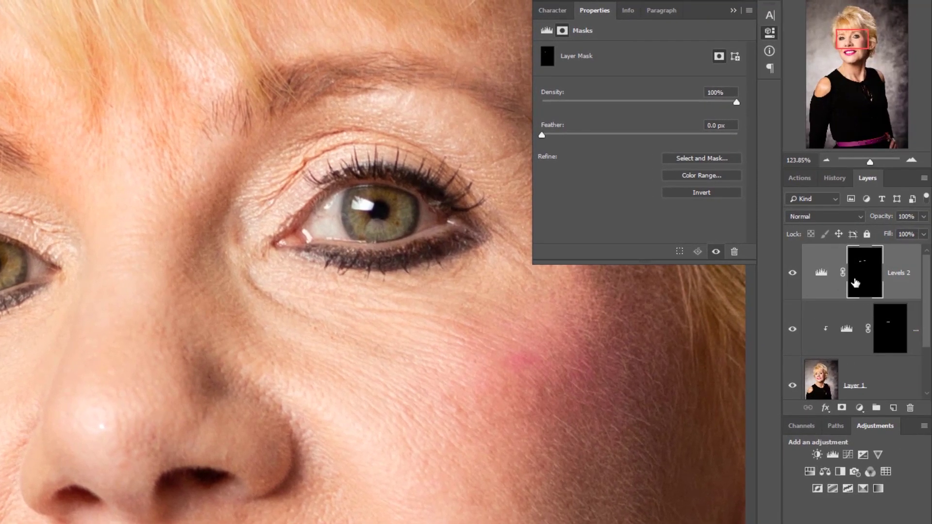
Step: Set the Levels 2 midtones to 1.40 and toggle the layer's visibility to compare the eyes before and after
{"action": "left_click", "coordinate": [822, 279]}
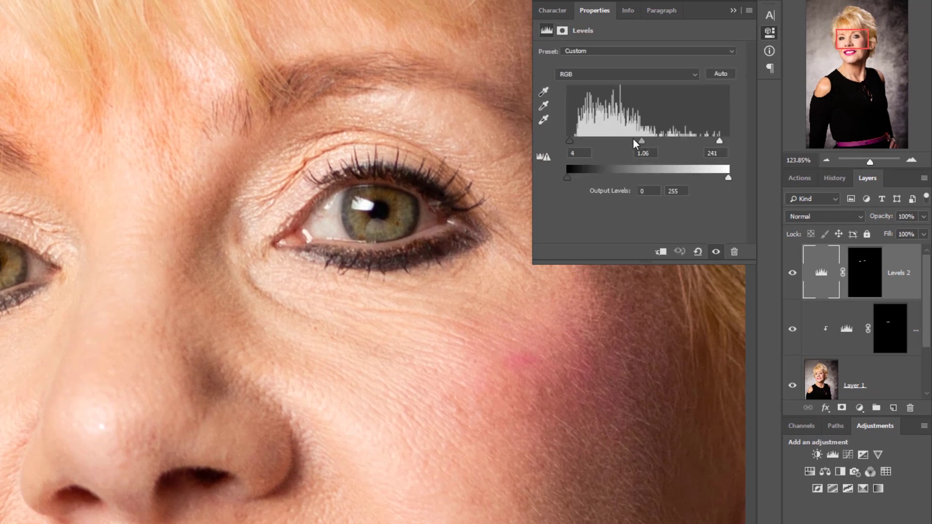
{"action": "left_click_drag", "start_coordinate": [633, 139], "coordinate": [625, 137]}
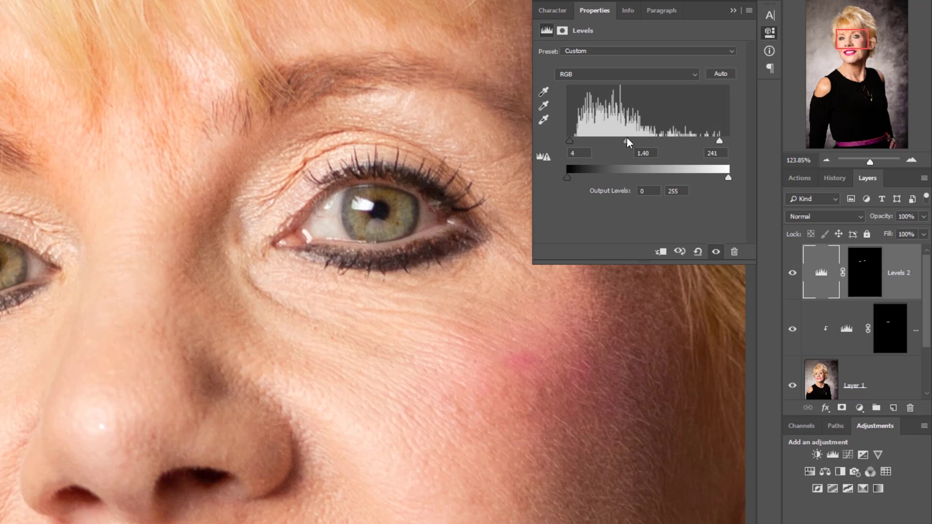
{"action": "scroll", "coordinate": [323, 260], "scroll_direction": "down", "scroll_amount": 5}
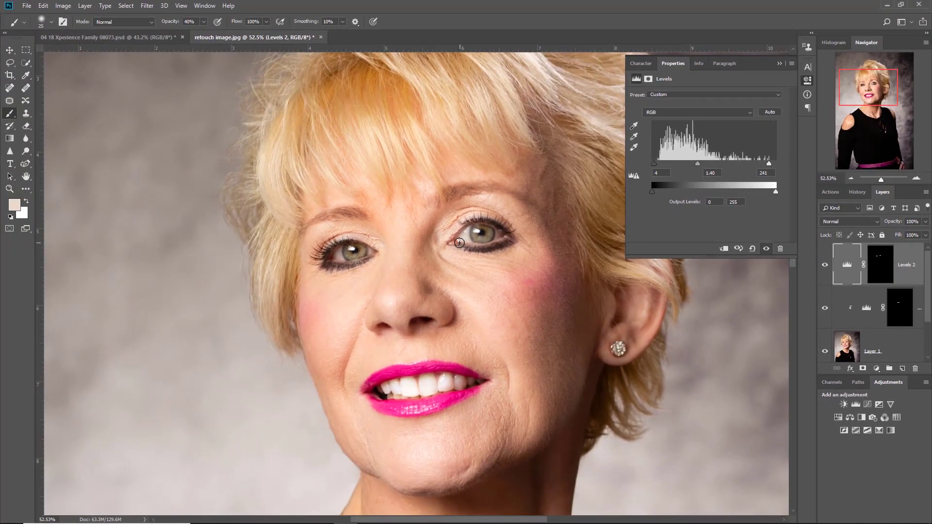
{"action": "left_click", "coordinate": [824, 266]}
{"action": "left_click", "coordinate": [825, 268]}
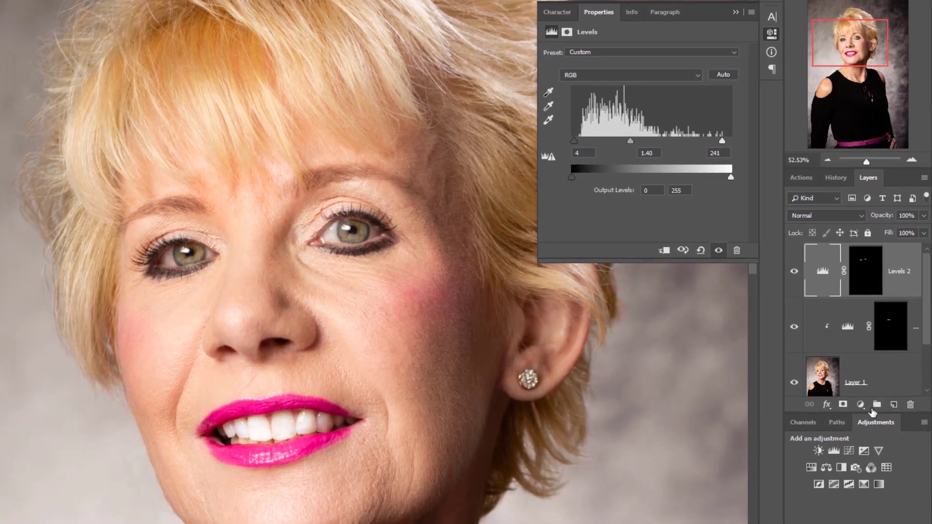
Step: Stamp all visible layers into a new layer from Layer 1 and move it to the top of the layer stack
{"action": "left_click", "coordinate": [870, 369]}
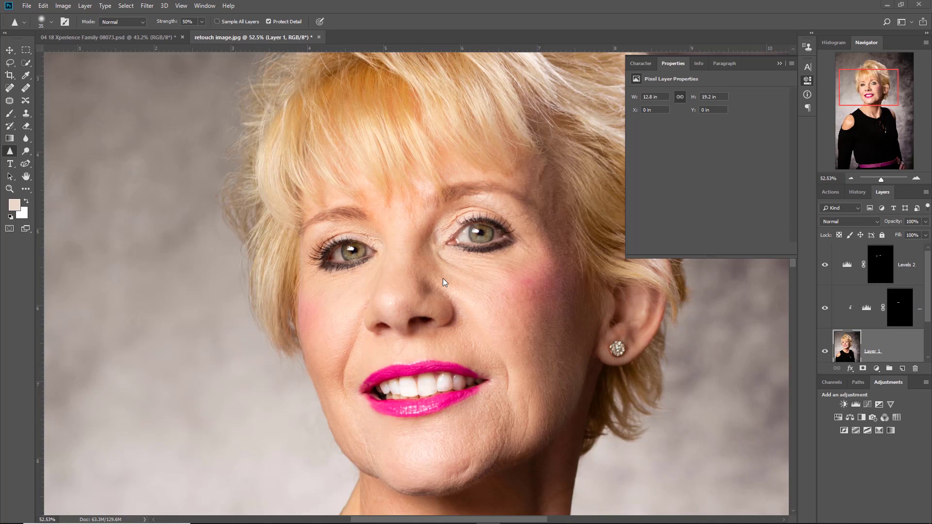
{"action": "key", "text": "ctrl+shift+alt+e"}
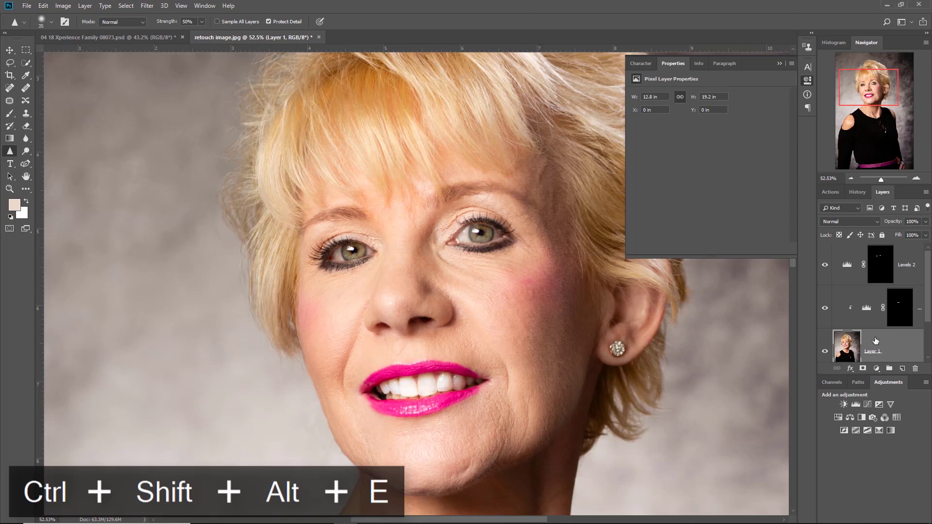
{"action": "left_click_drag", "start_coordinate": [868, 348], "coordinate": [876, 250]}
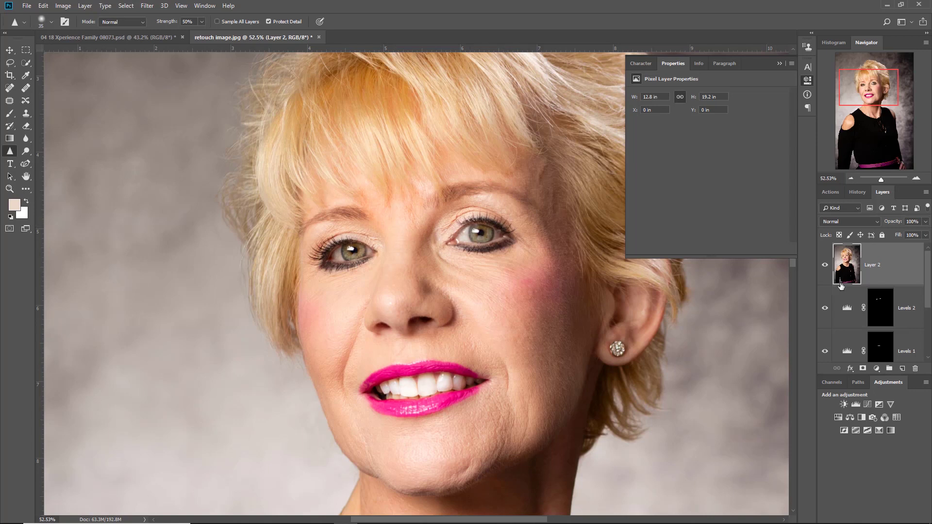
{"action": "scroll", "coordinate": [861, 272], "scroll_direction": "down", "scroll_amount": 2}
{"action": "scroll", "coordinate": [861, 271], "scroll_direction": "up", "scroll_amount": 2}
Step: Open the Liquify filter on the stamped layer
{"action": "left_click", "coordinate": [147, 7]}
{"action": "key", "text": "Down"}
{"action": "key", "text": "Down"}
{"action": "key", "text": "Down"}
{"action": "key", "text": "Down"}
{"action": "key", "text": "Down"}
{"action": "key", "text": "Down"}
{"action": "key", "text": "Down"}
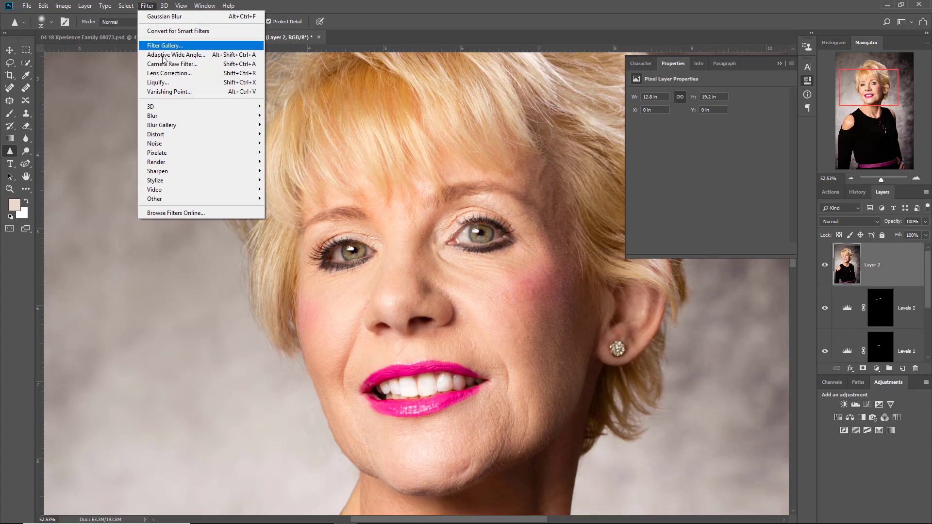
{"action": "key", "text": "Return"}
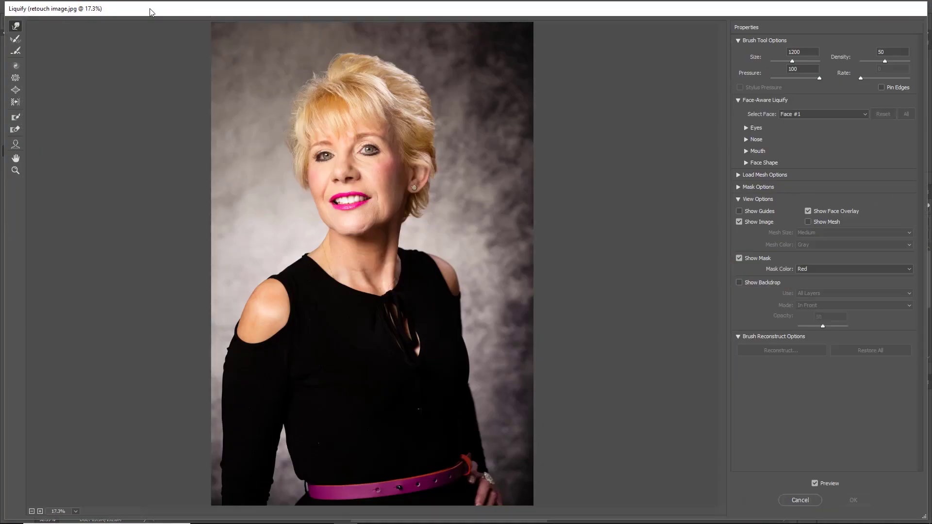
Step: Enlarge both eyes with the Bloat tool at brush size 200, comparing each with its unbloated state
{"action": "left_click", "coordinate": [15, 171]}
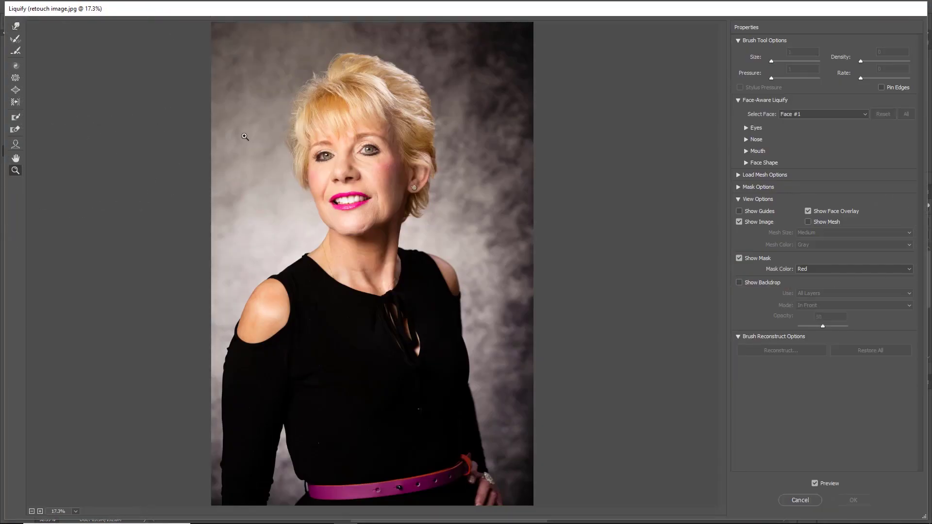
{"action": "left_click", "coordinate": [402, 176]}
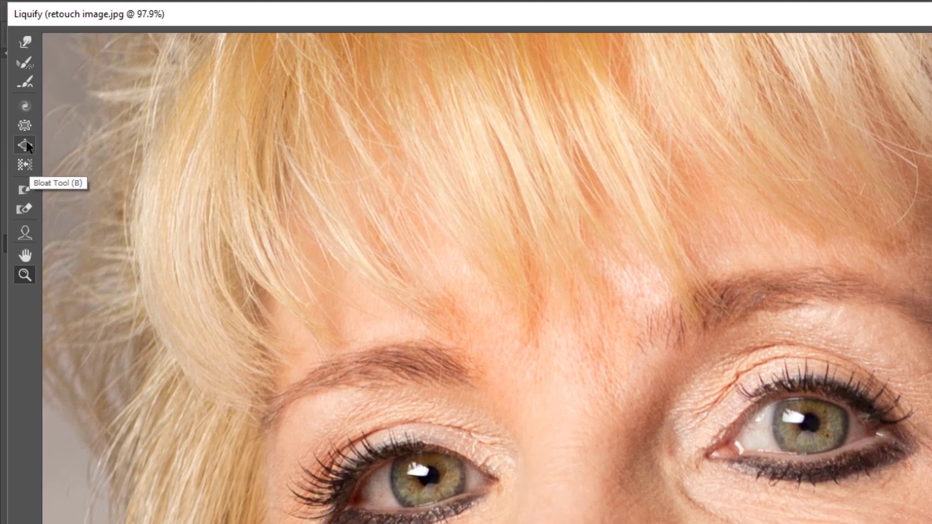
{"action": "left_click", "coordinate": [25, 146]}
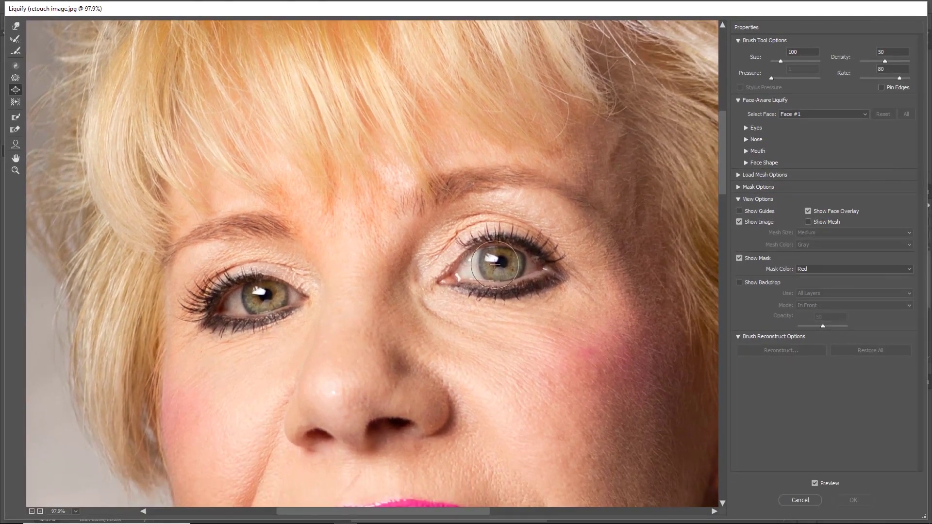
{"action": "key", "text": "bracketright"}
{"action": "key", "text": "bracketright"}
{"action": "key", "text": "bracketright"}
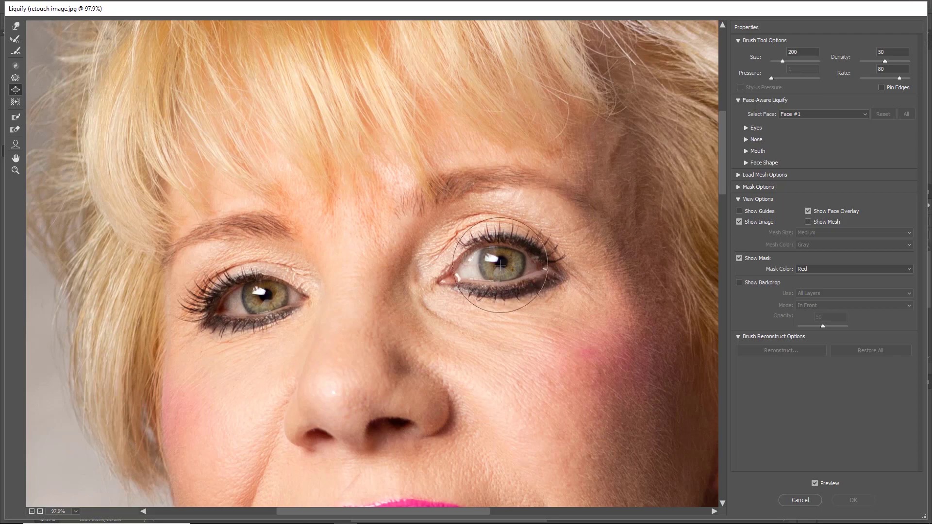
{"action": "left_click", "coordinate": [500, 263]}
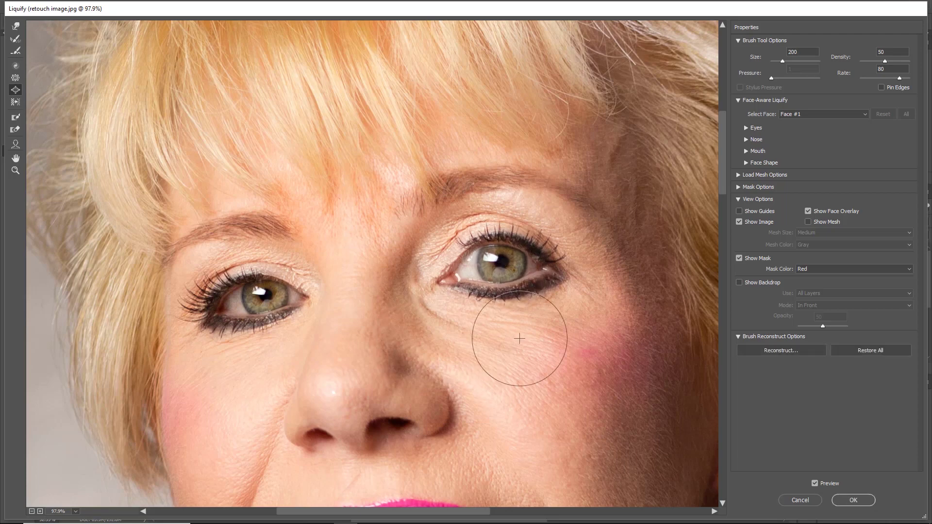
{"action": "key", "text": "ctrl+z"}
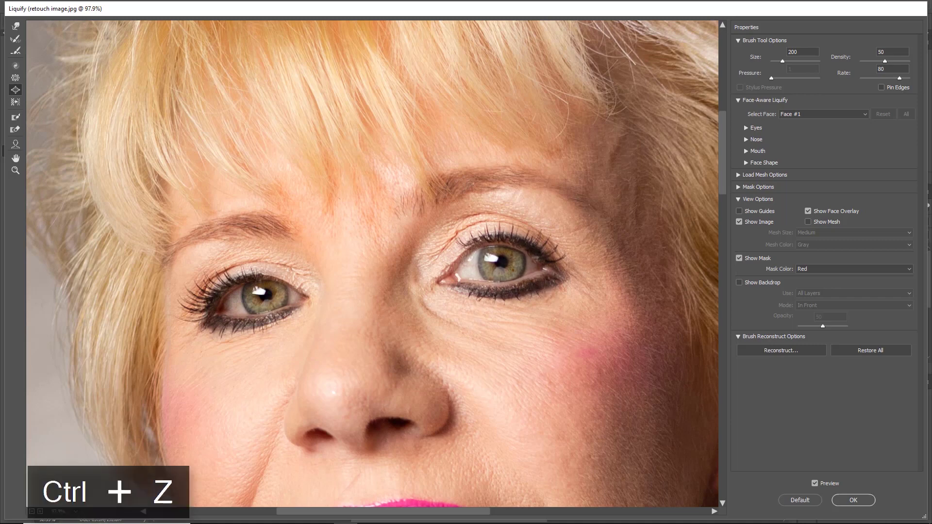
{"action": "left_click", "coordinate": [263, 296]}
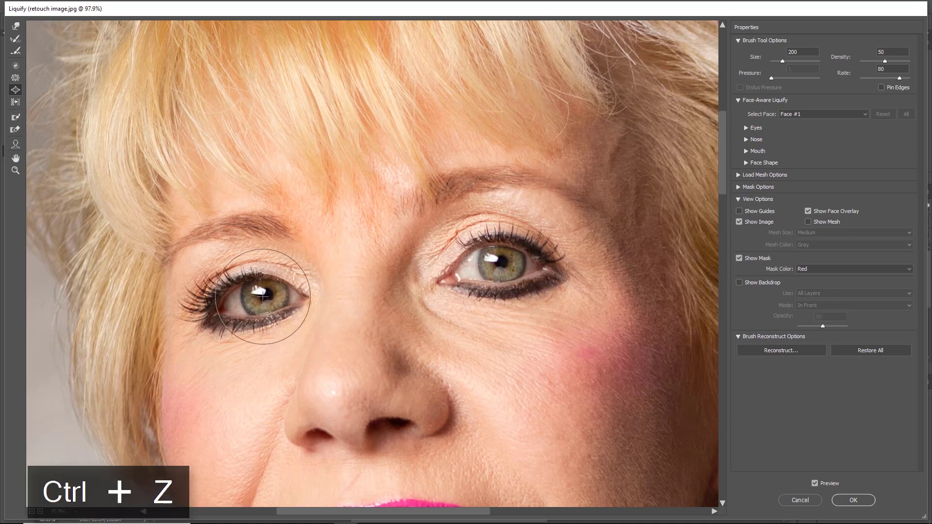
{"action": "key", "text": "ctrl+z"}
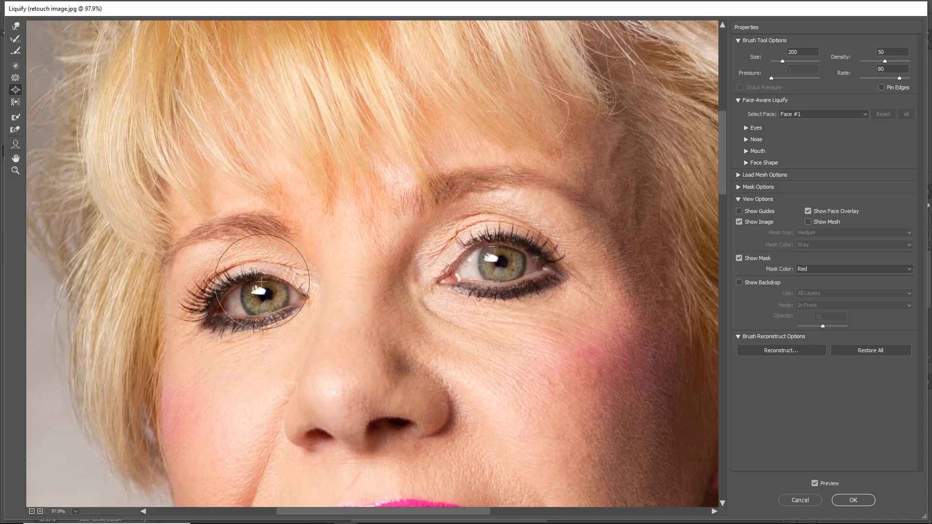
Step: Set the Bloat tool's brush size to 300
{"action": "key", "text": "bracketright"}
{"action": "key", "text": "bracketright"}
{"action": "key", "text": "bracketright"}
{"action": "key", "text": "bracketright"}
{"action": "key", "text": "bracketright"}
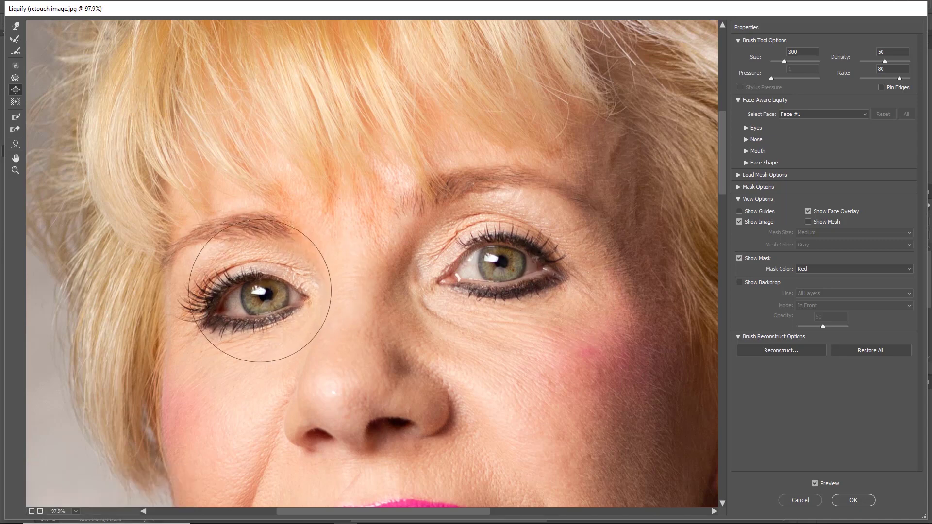
Step: Switch to the Forward Warp tool and reduce its brush size to 150
{"action": "left_click", "coordinate": [13, 28]}
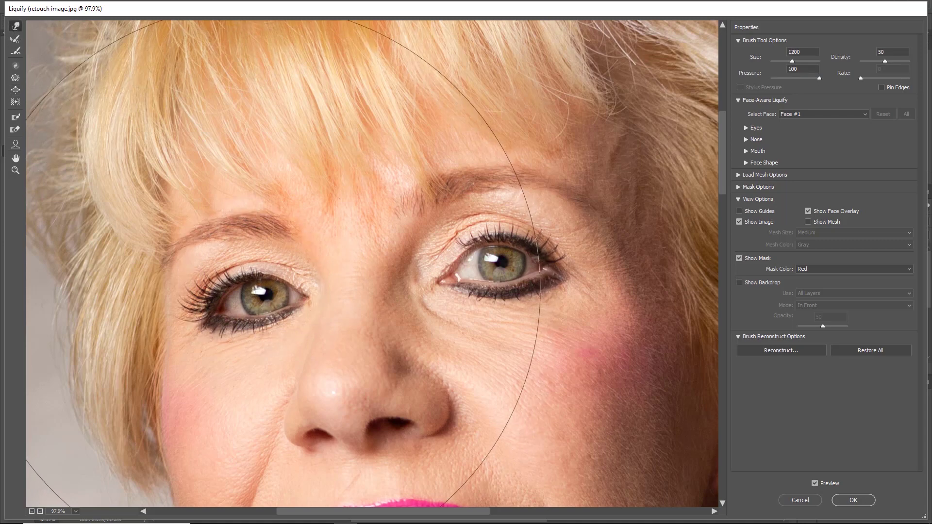
{"action": "key", "text": "bracketleft"}
{"action": "key", "text": "bracketleft"}
{"action": "key", "text": "bracketleft"}
{"action": "key", "text": "bracketleft"}
{"action": "key", "text": "bracketleft"}
{"action": "key", "text": "bracketleft"}
{"action": "key", "text": "bracketleft"}
{"action": "key", "text": "bracketleft"}
{"action": "key", "text": "bracketleft"}
{"action": "key", "text": "bracketleft"}
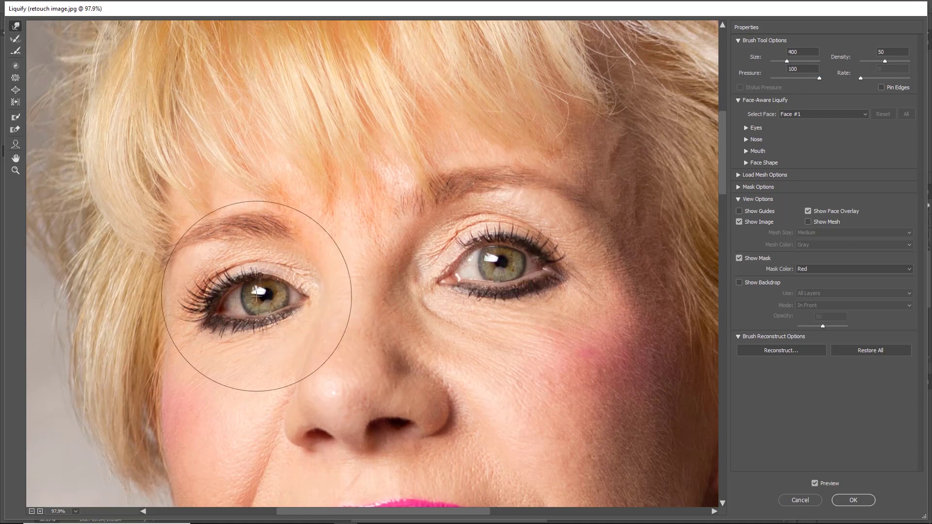
{"action": "key", "text": "bracketleft"}
{"action": "key", "text": "bracketleft"}
{"action": "key", "text": "bracketleft"}
{"action": "key", "text": "bracketleft"}
{"action": "key", "text": "bracketleft"}
{"action": "key", "text": "bracketleft"}
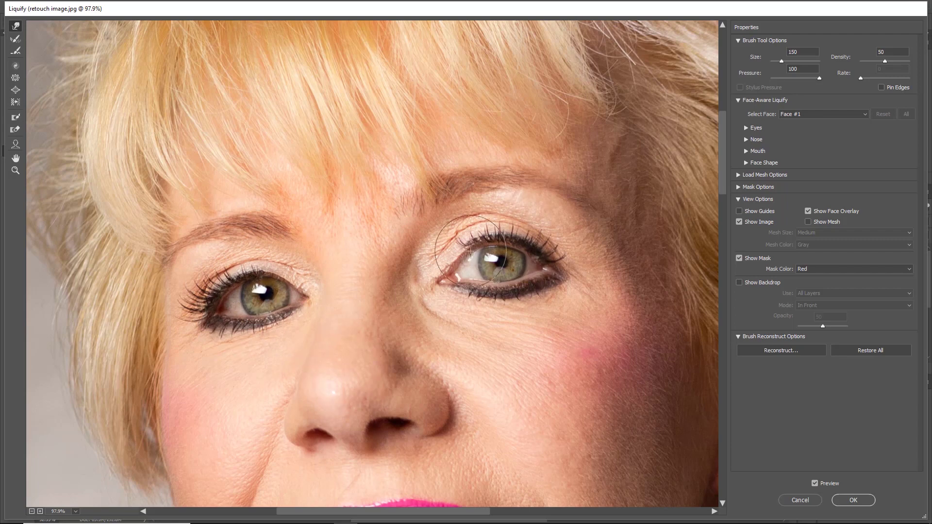
Step: Set the Forward Warp brush size to 400 and nudge the lower lid of the image-left eye slightly upward
{"action": "key", "text": "bracketright"}
{"action": "key", "text": "bracketright"}
{"action": "key", "text": "bracketright"}
{"action": "key", "text": "bracketright"}
{"action": "key", "text": "bracketright"}
{"action": "key", "text": "bracketright"}
{"action": "key", "text": "bracketright"}
{"action": "key", "text": "bracketright"}
{"action": "key", "text": "bracketright"}
{"action": "key", "text": "bracketright"}
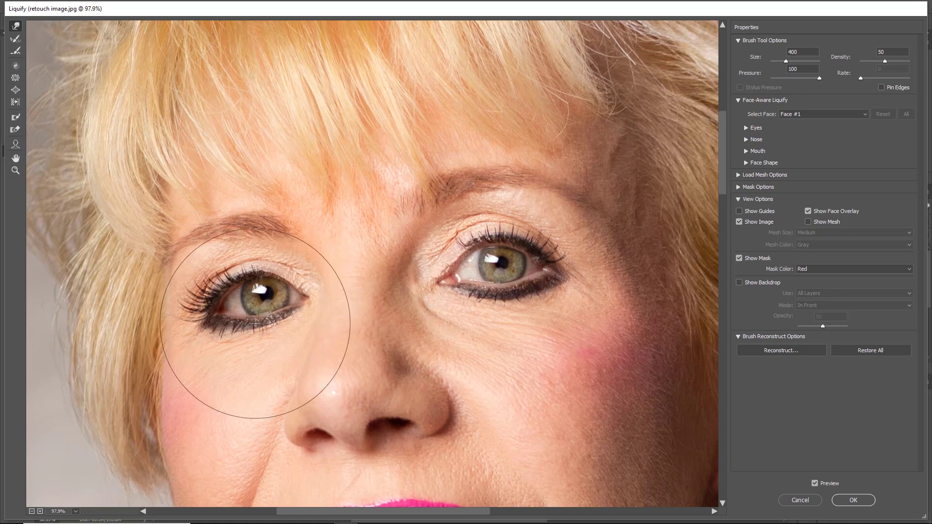
{"action": "left_click_drag", "start_coordinate": [228, 319], "coordinate": [232, 316]}
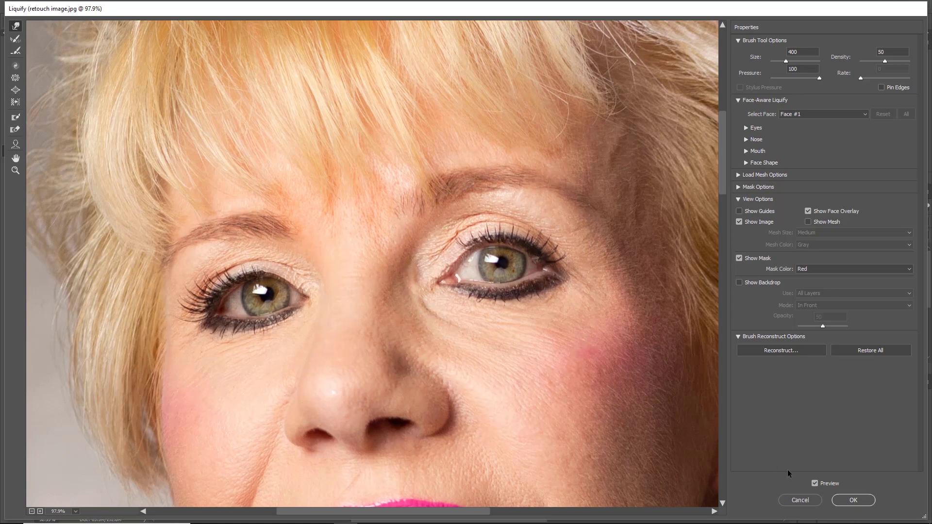
Step: Toggle the Liquify preview to compare the face before and after the warping
{"action": "left_click", "coordinate": [814, 482]}
{"action": "left_click", "coordinate": [815, 483]}
{"action": "left_click", "coordinate": [815, 482]}
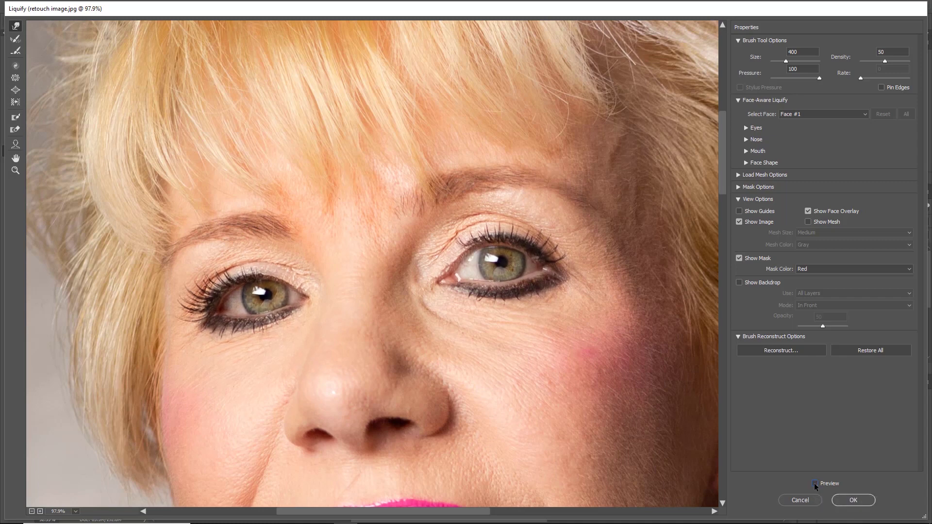
Step: Turn the Liquify preview back on and apply the eye warping to the layer
{"action": "left_click", "coordinate": [814, 483]}
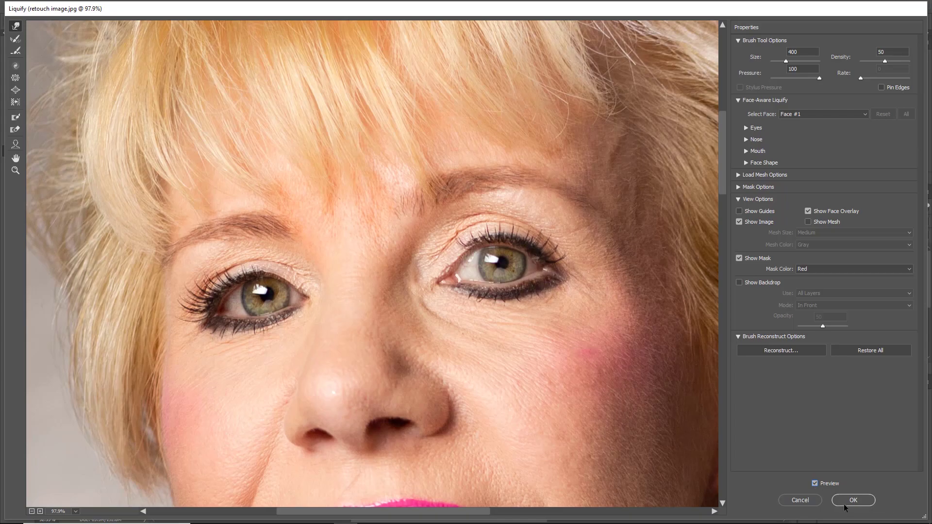
{"action": "left_click", "coordinate": [848, 502]}
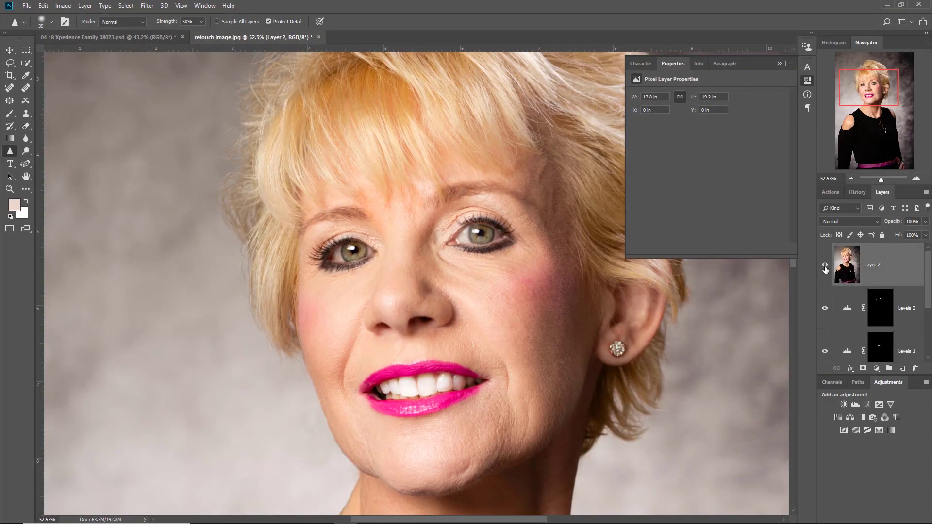
Step: Toggle Layer 2's visibility to compare the eyes before and after Liquify, both close up and with the whole head in view
{"action": "left_click", "coordinate": [825, 267]}
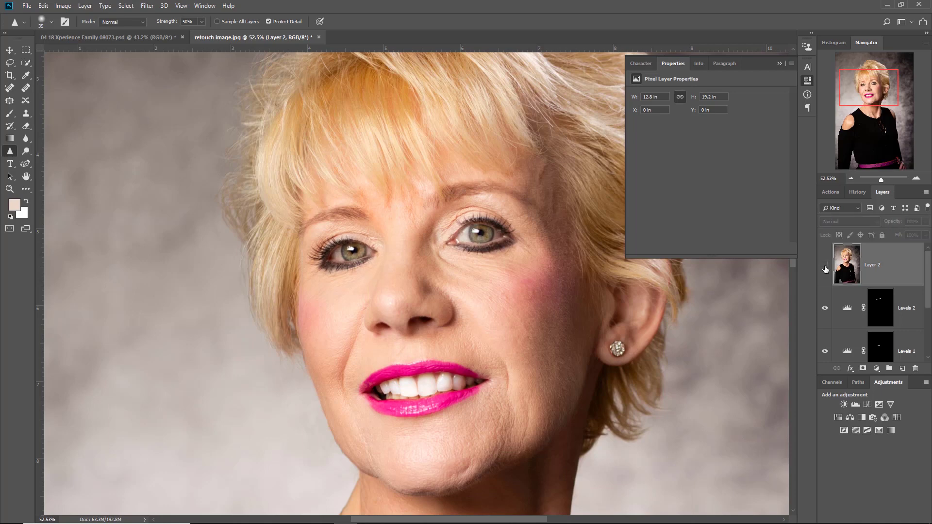
{"action": "left_click", "coordinate": [825, 266]}
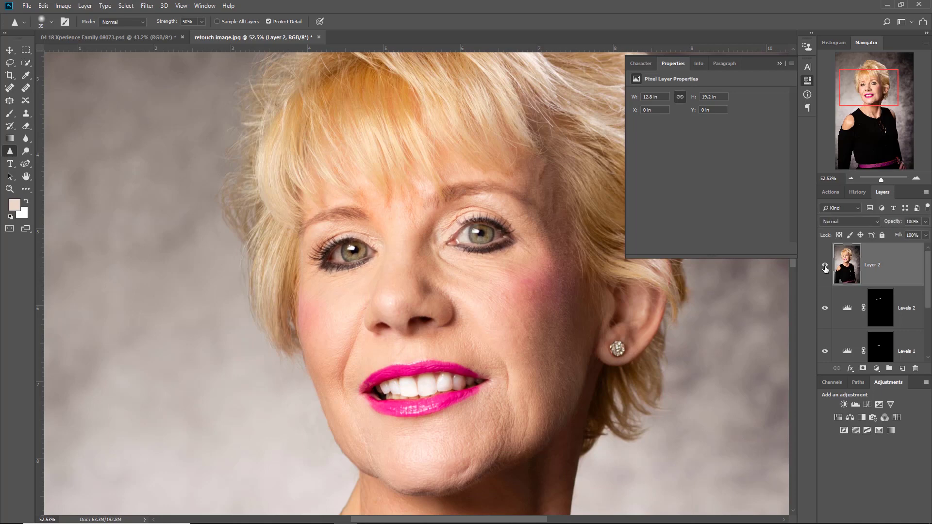
{"action": "scroll", "coordinate": [544, 274], "scroll_direction": "down", "scroll_amount": 3}
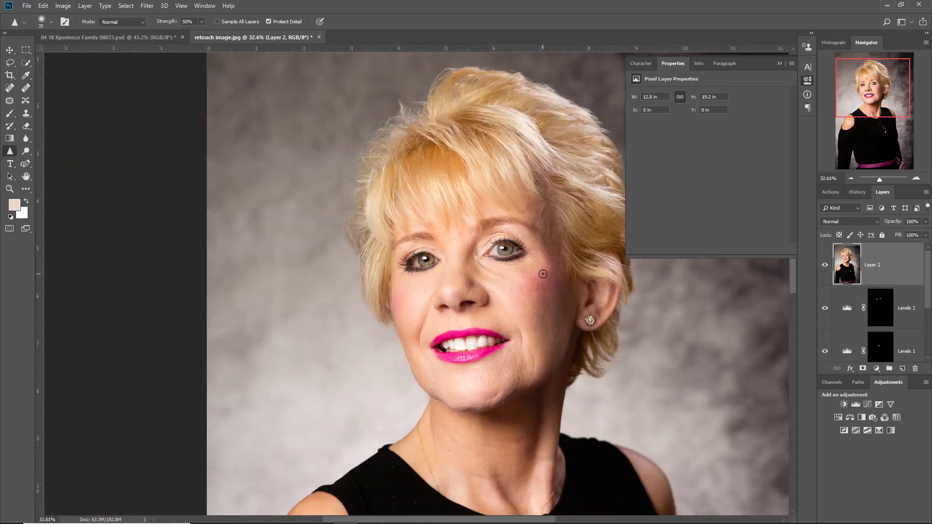
{"action": "left_click", "coordinate": [825, 266]}
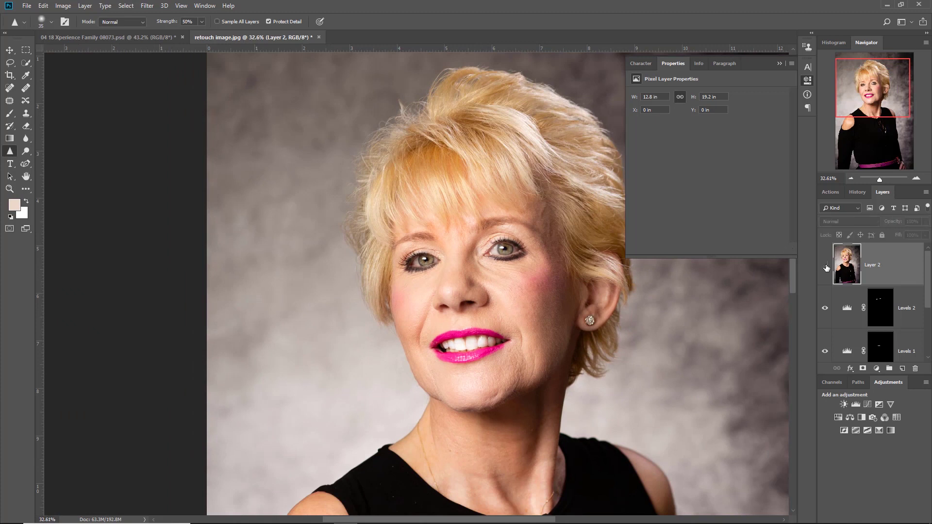
{"action": "left_click", "coordinate": [826, 266]}
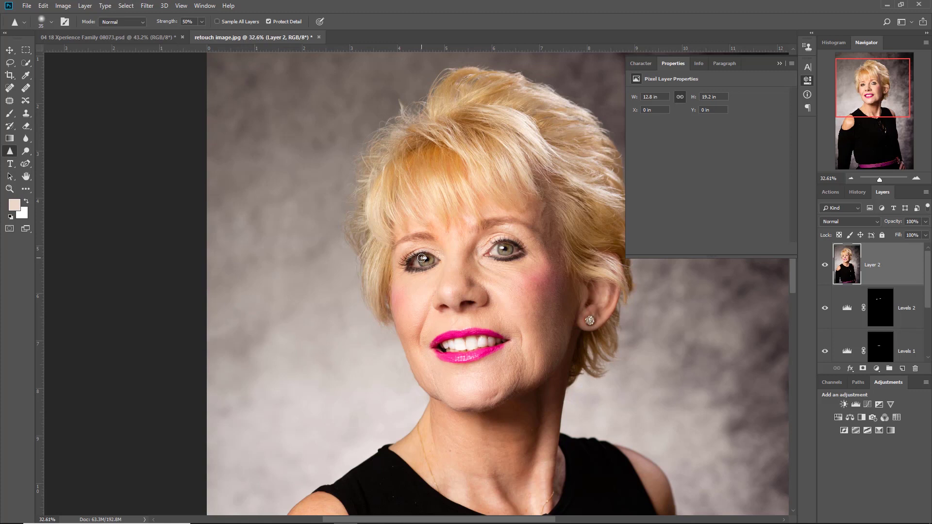
Step: Undo the applied Liquify warping and reopen the Liquify filter on Layer 2
{"action": "key", "text": "ctrl+z"}
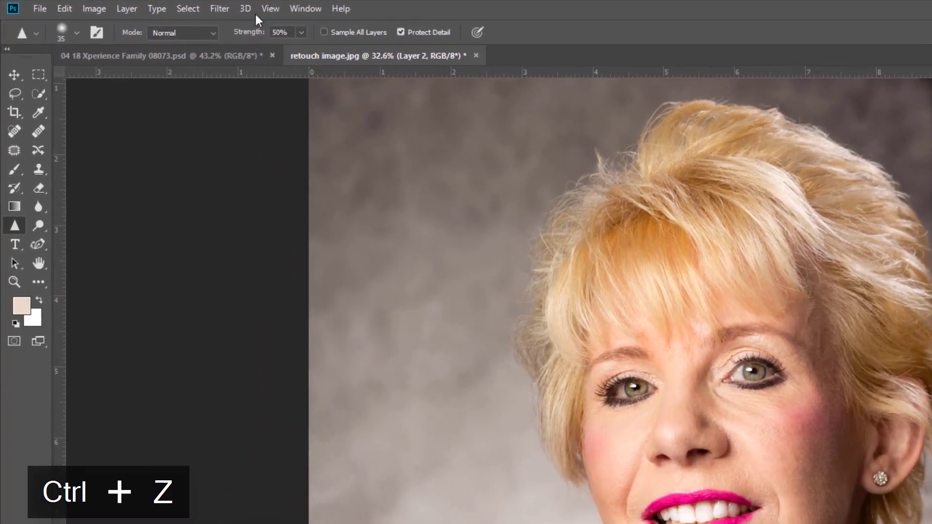
{"action": "left_click", "coordinate": [146, 5]}
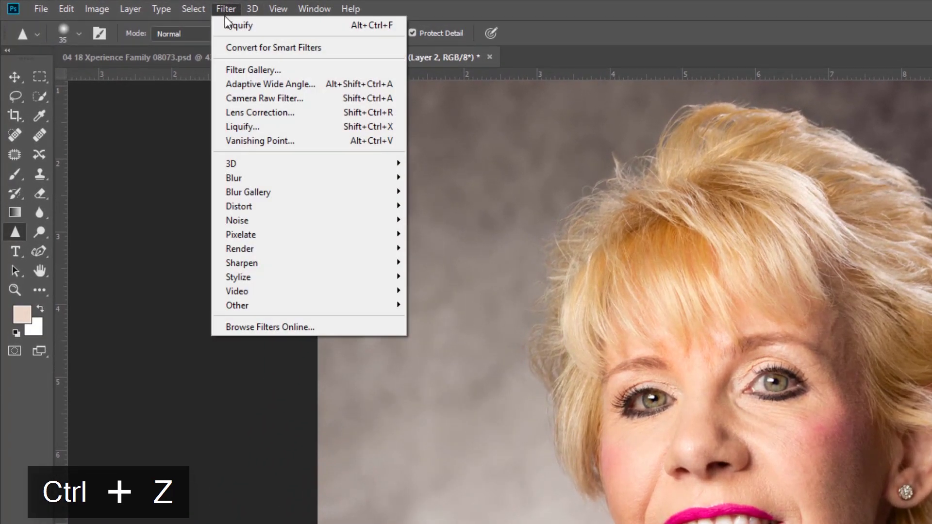
{"action": "left_click", "coordinate": [244, 127]}
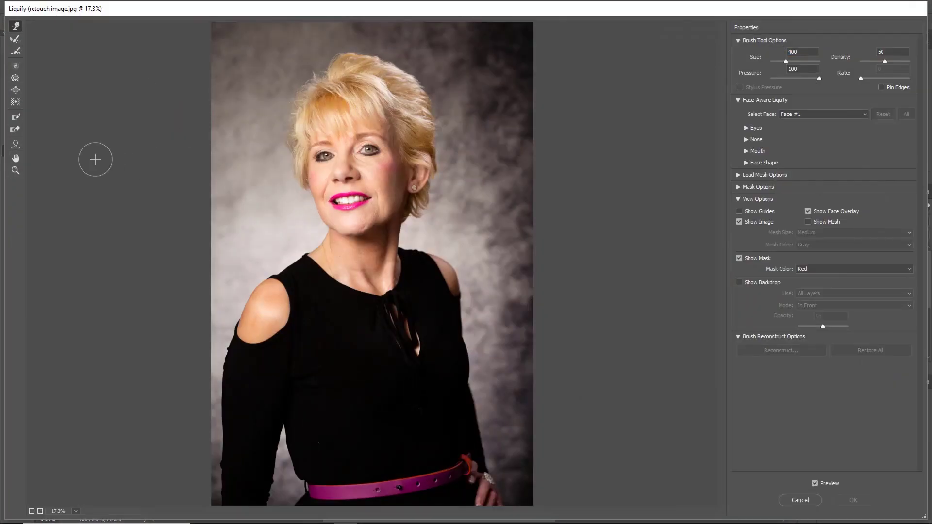
Step: Enlarge both irises slightly with the Bloat tool at brush size 300, using one dab centred on each eye
{"action": "left_click", "coordinate": [15, 171]}
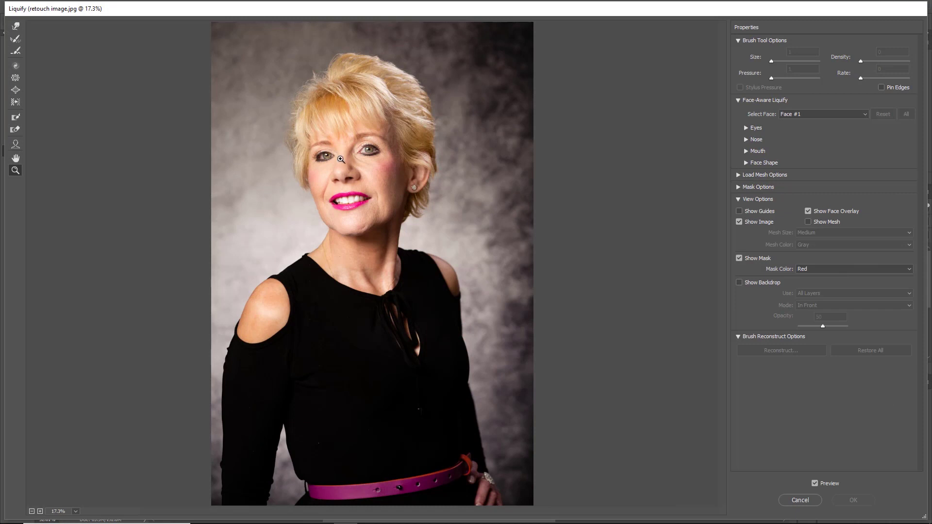
{"action": "left_click_drag", "start_coordinate": [341, 159], "coordinate": [392, 172]}
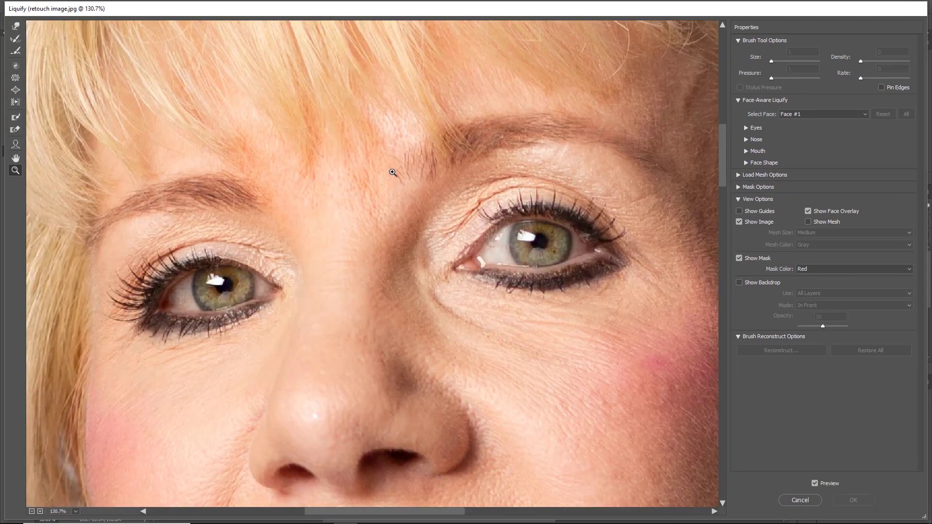
{"action": "left_click", "coordinate": [15, 90]}
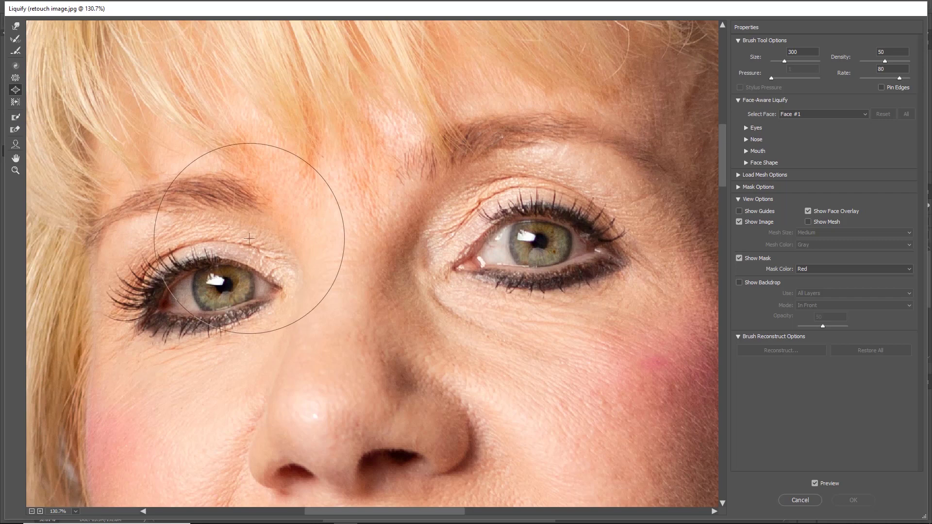
{"action": "left_click", "coordinate": [213, 286]}
{"action": "left_click", "coordinate": [537, 250]}
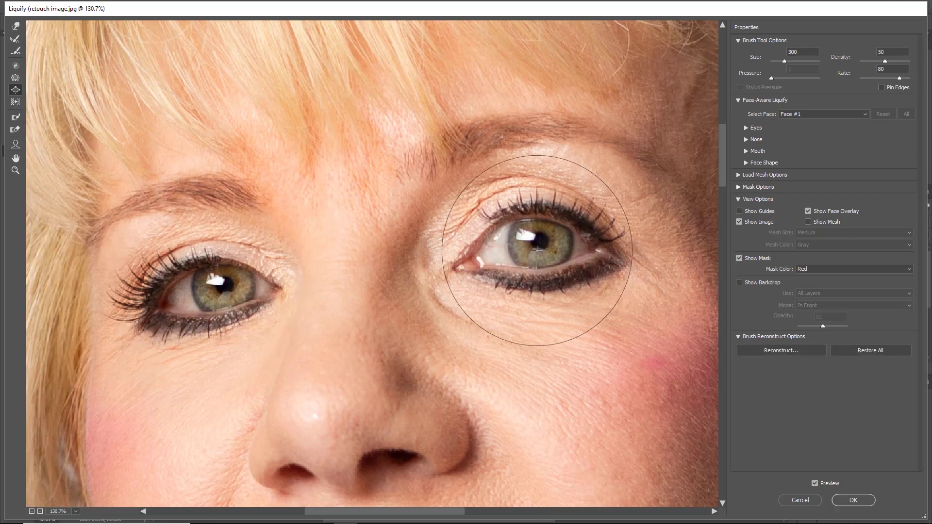
Step: Nudge the upper lid of the image-left eye slightly upward with the Forward Warp tool and apply the Liquify filter
{"action": "left_click", "coordinate": [16, 25]}
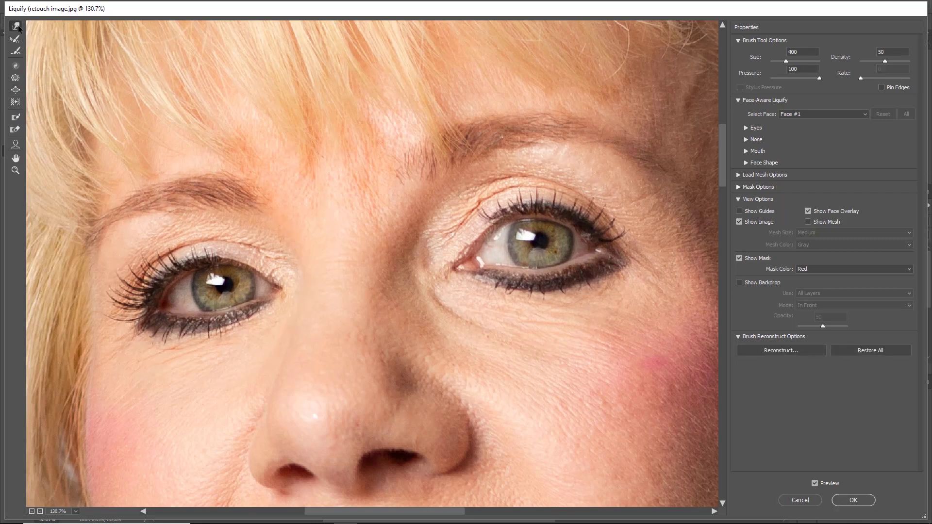
{"action": "left_click_drag", "start_coordinate": [205, 258], "coordinate": [204, 253]}
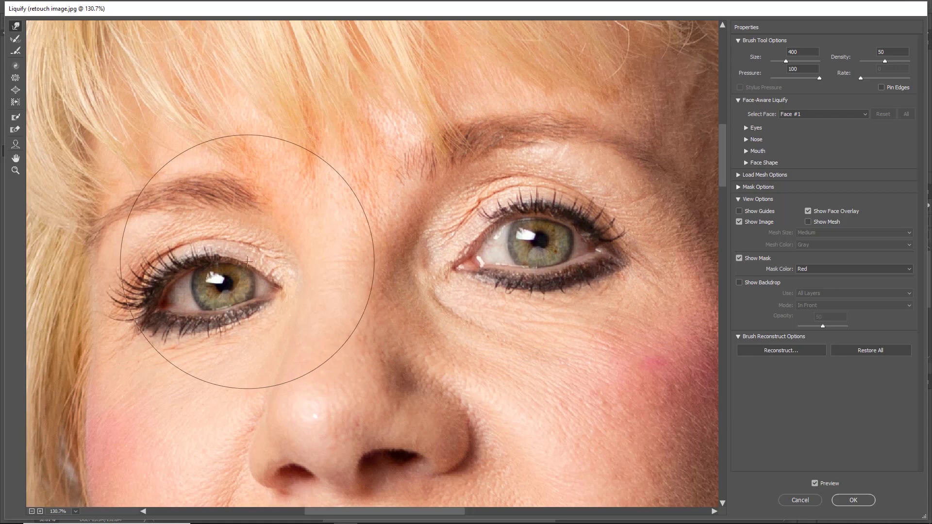
{"action": "left_click", "coordinate": [844, 505]}
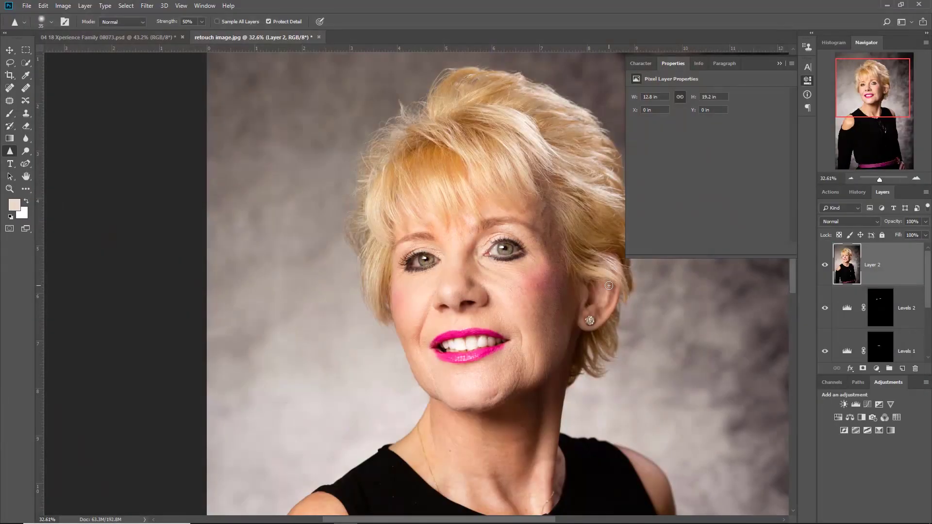